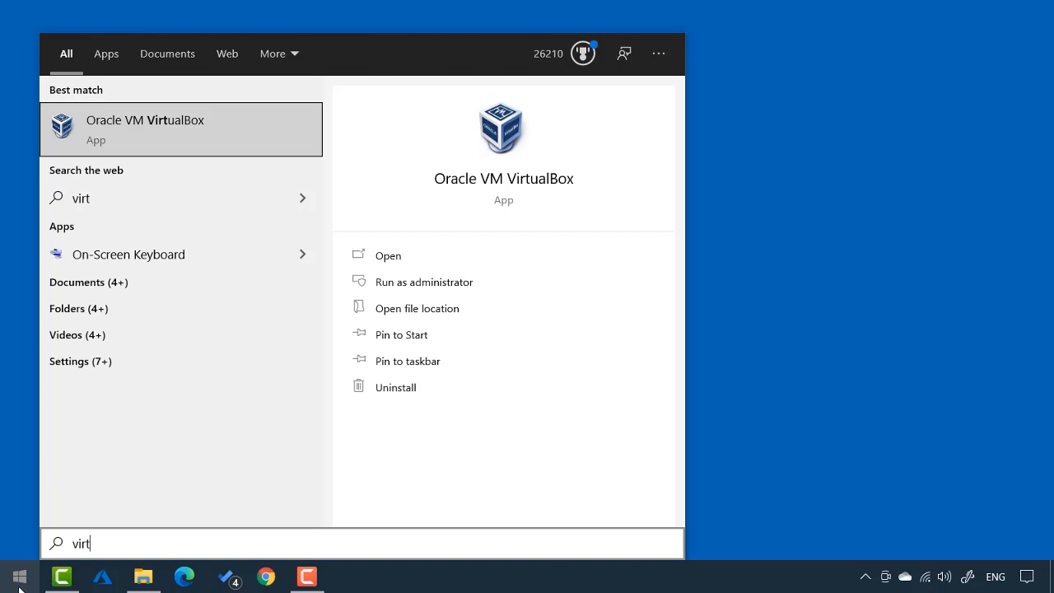
Pin Oracle VM VirtualBox to Start from the 'virt' search result, then launch it from its tile
right_click(117, 135)
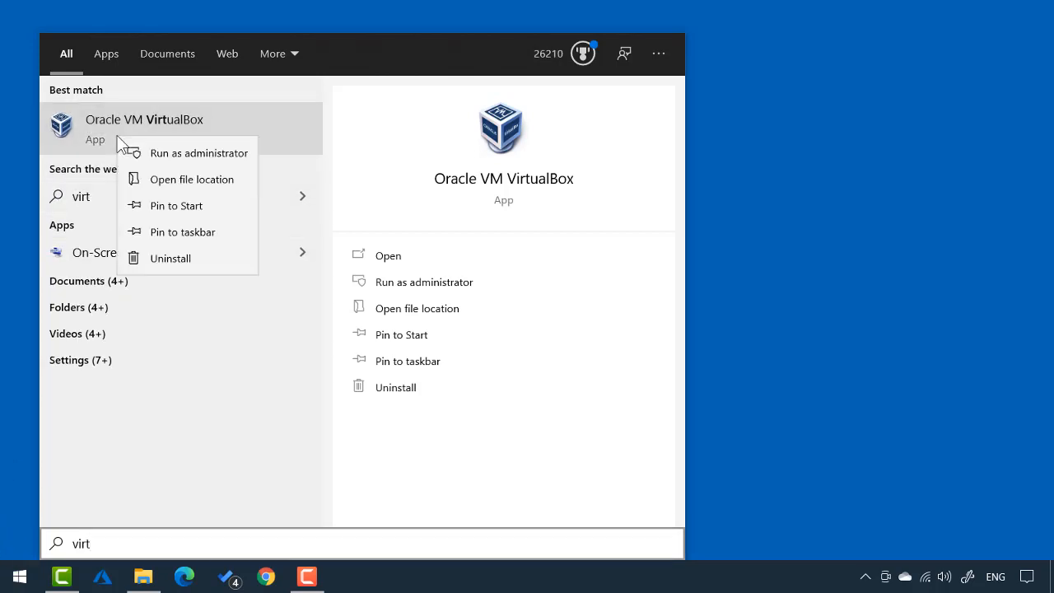
click(169, 207)
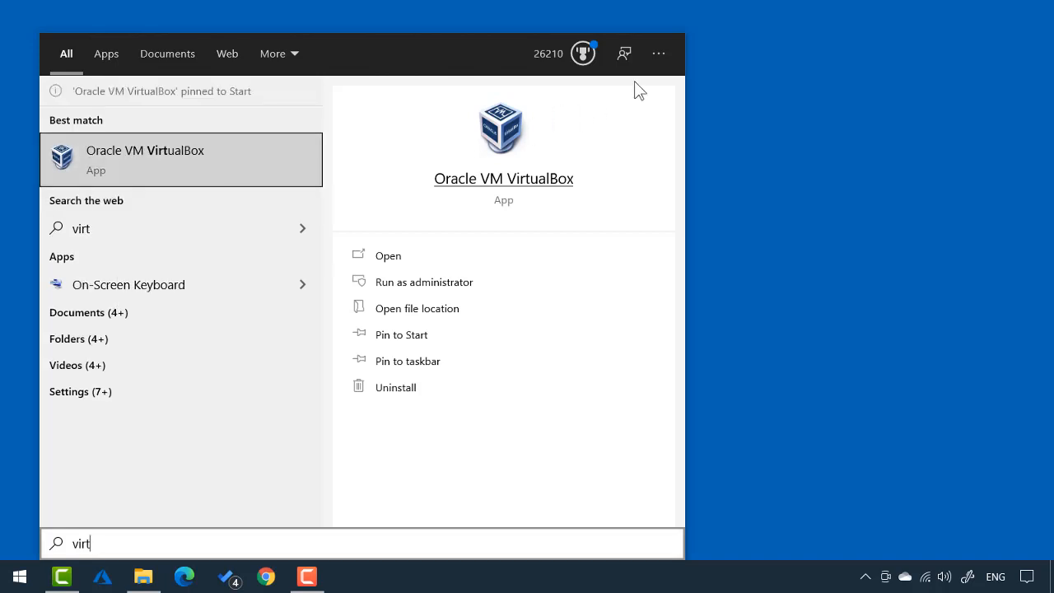
click(769, 120)
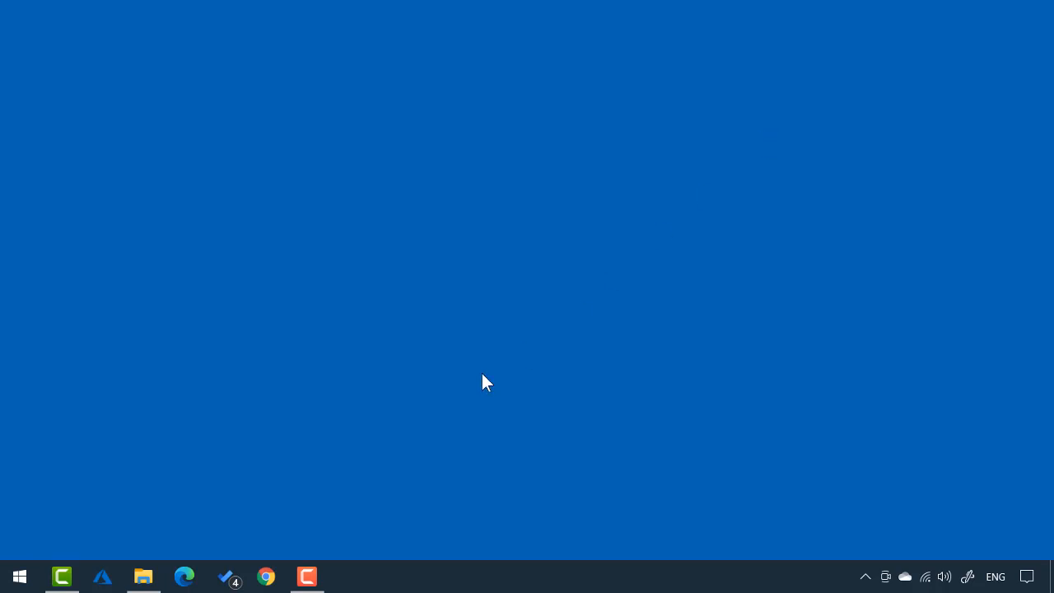
click(18, 578)
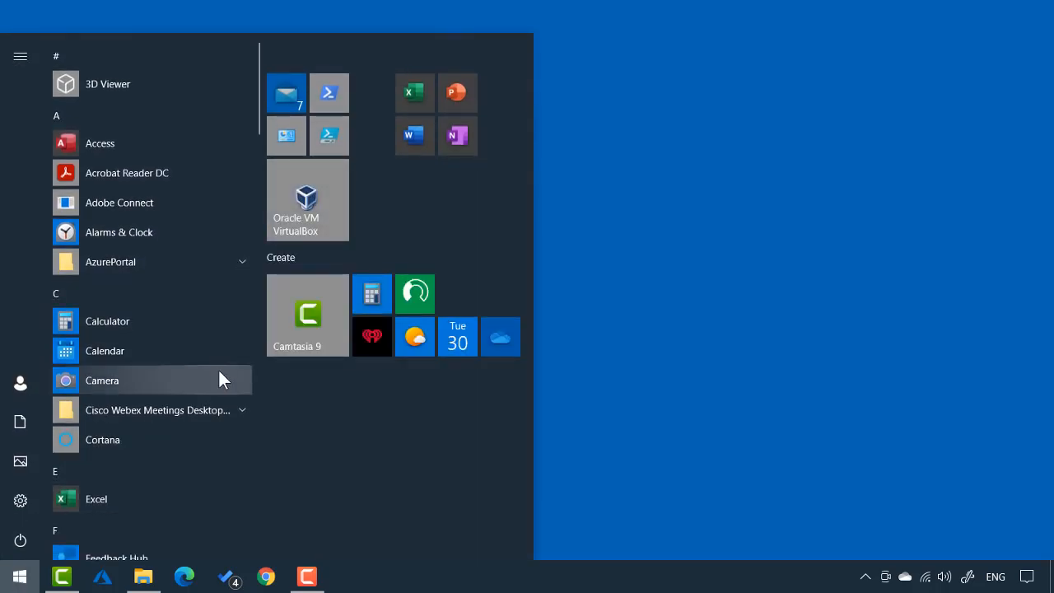
click(310, 220)
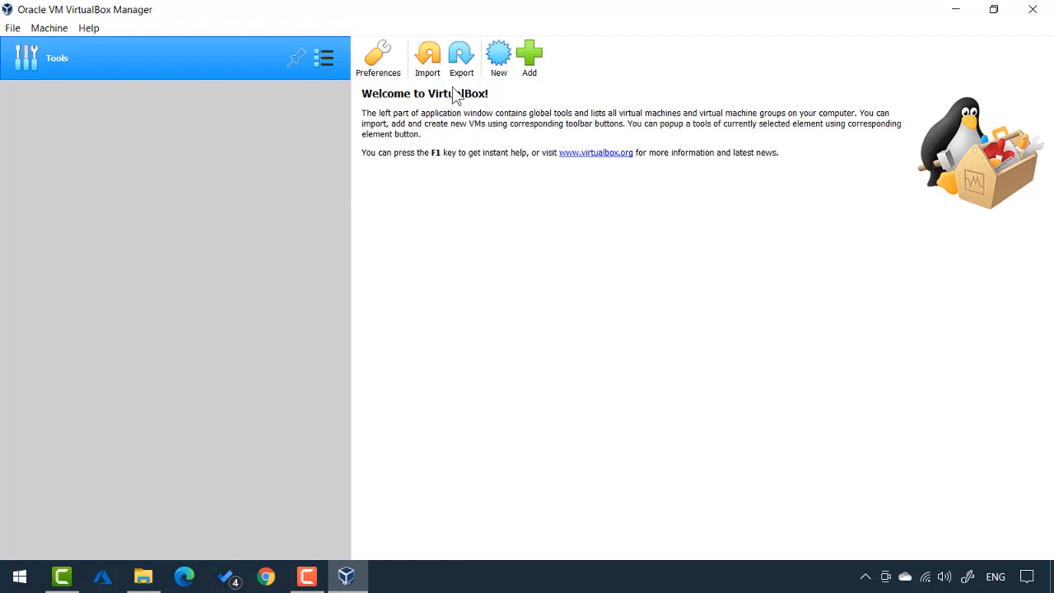
Create a new machine named RTS-DC1 with version Windows 2019 (64-bit)
click(498, 59)
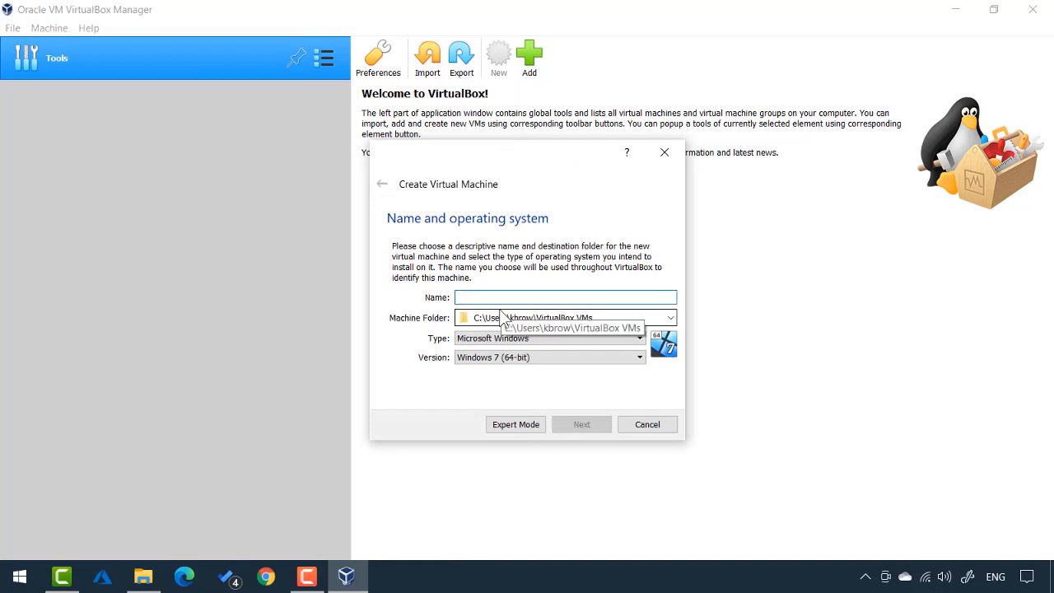
text(RTS-D)
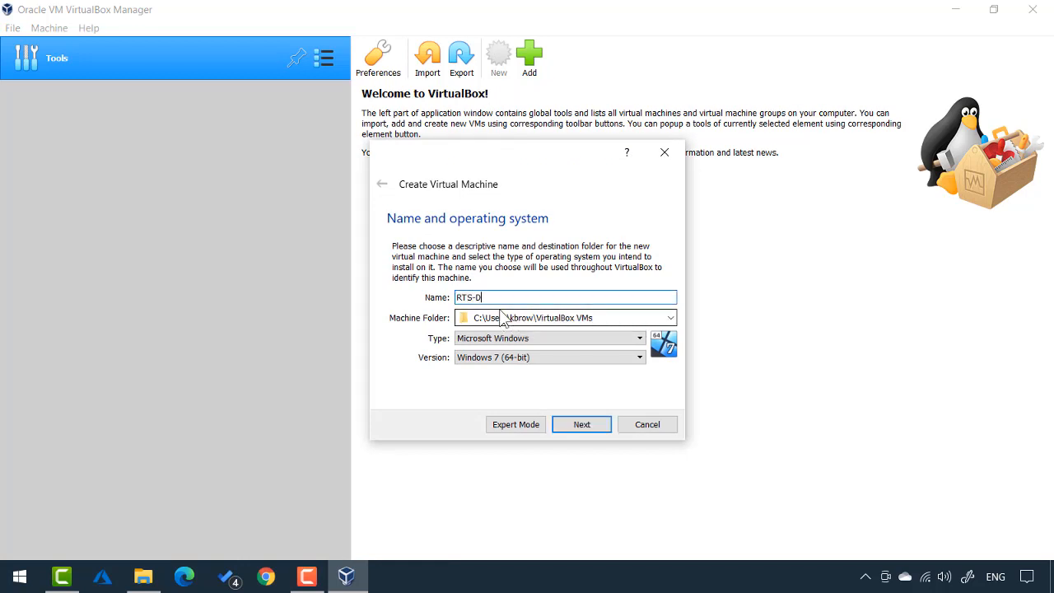
text(C1)
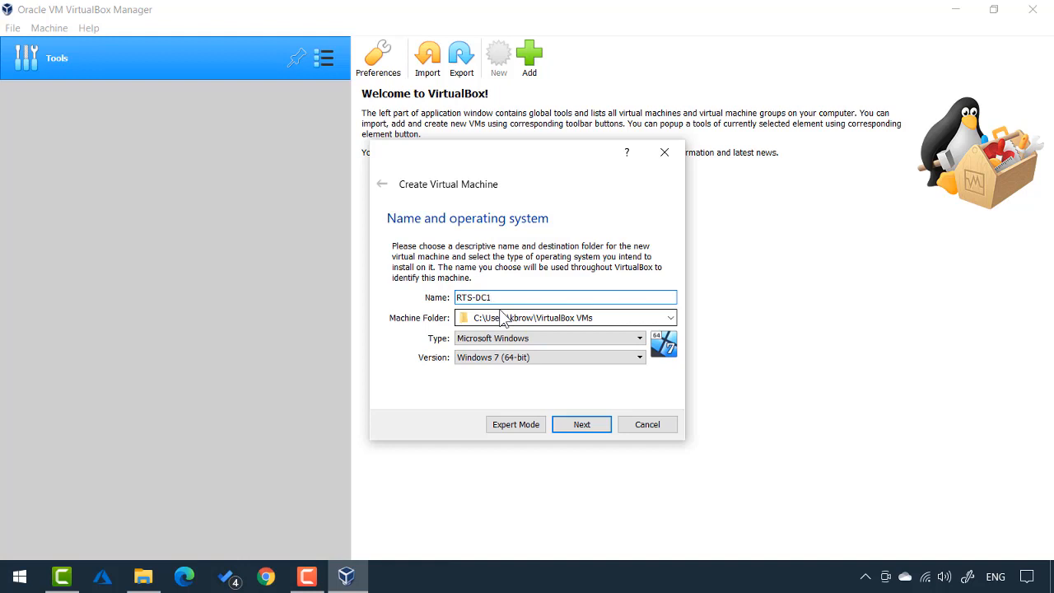
click(512, 365)
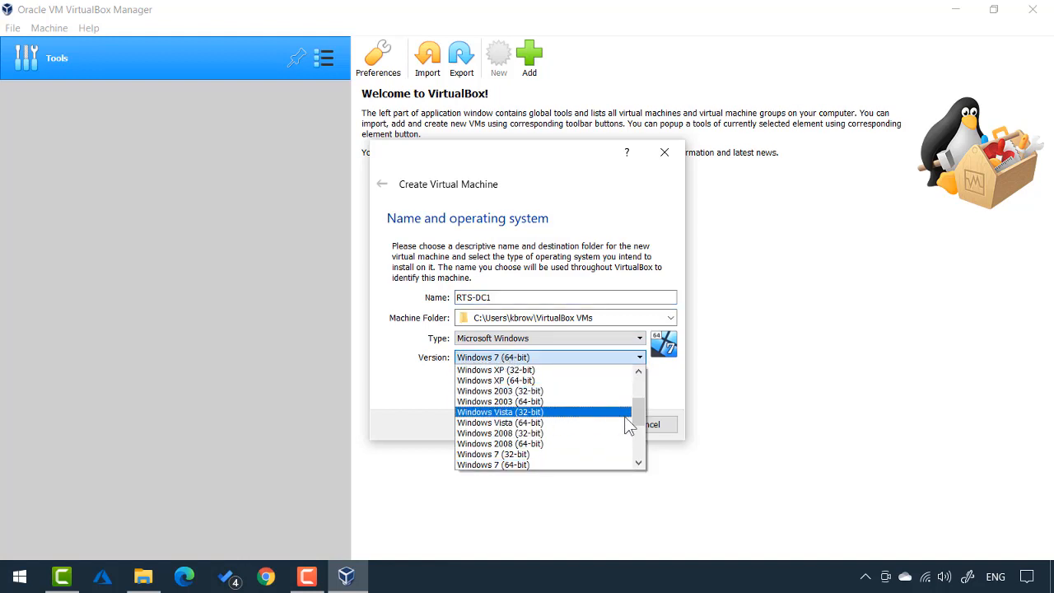
drag(642, 423, 641, 465)
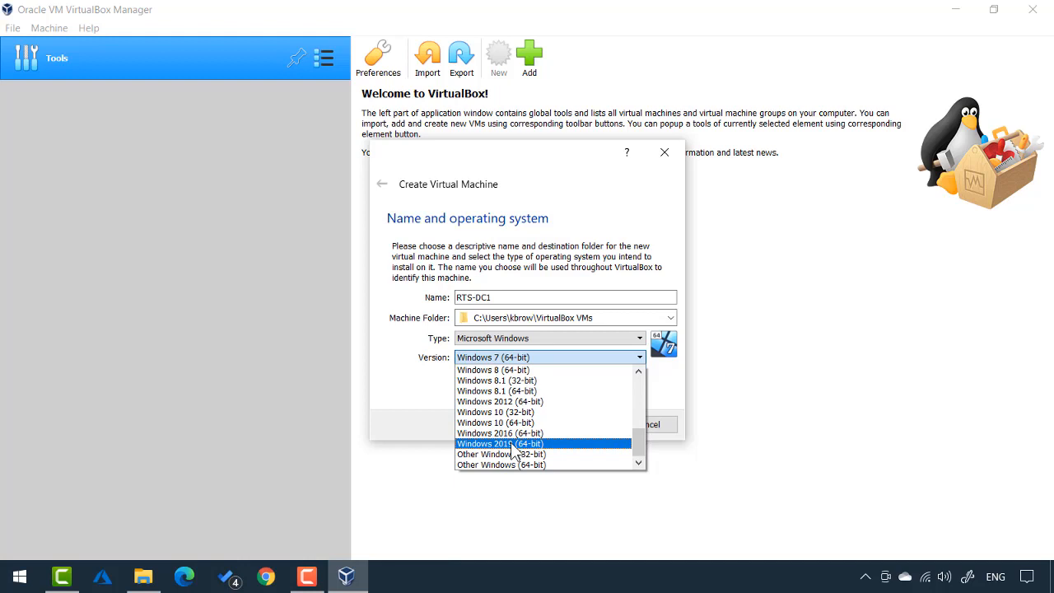
click(511, 444)
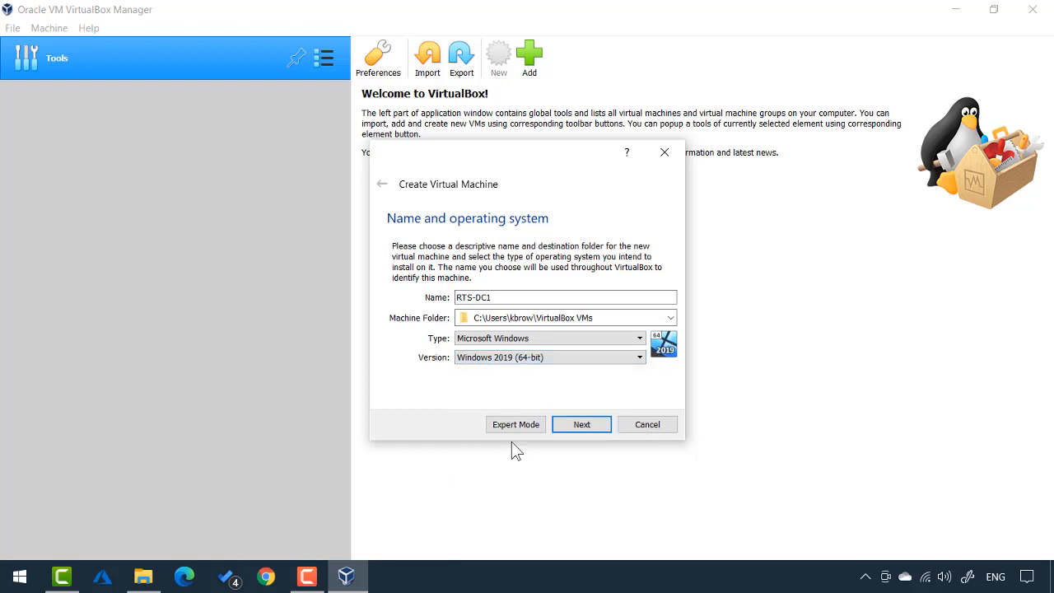
Set RTS-DC1's memory to 4096 MB and choose to create a new virtual hard disk
click(581, 424)
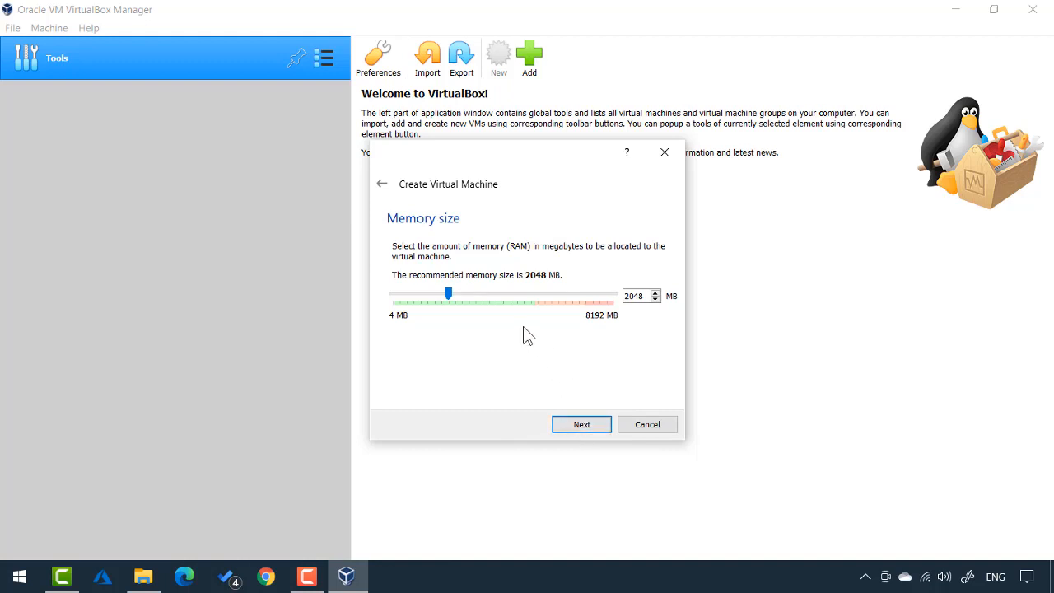
drag(448, 294, 505, 306)
click(579, 426)
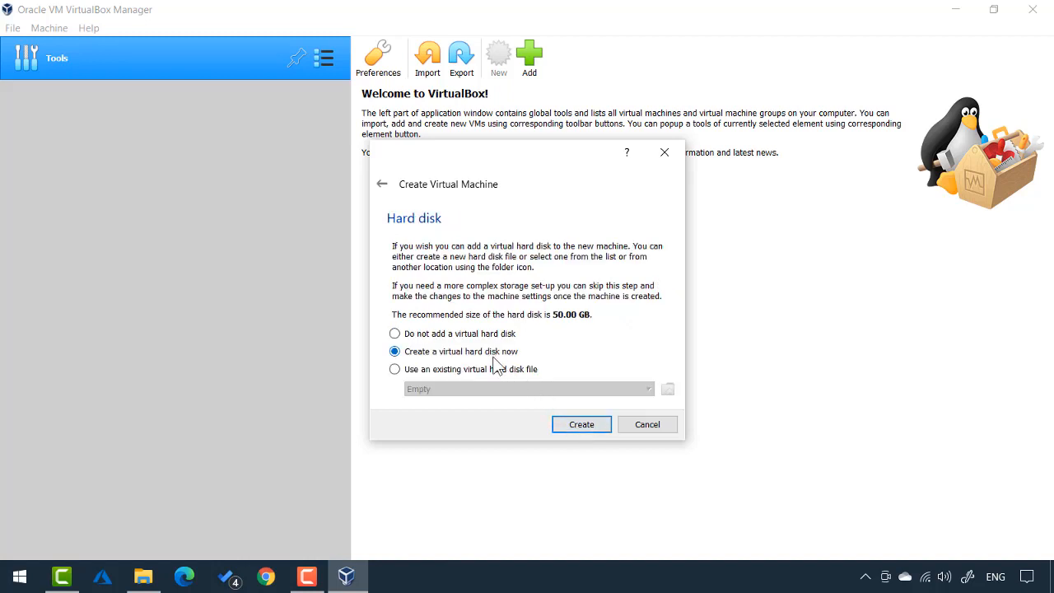
click(581, 426)
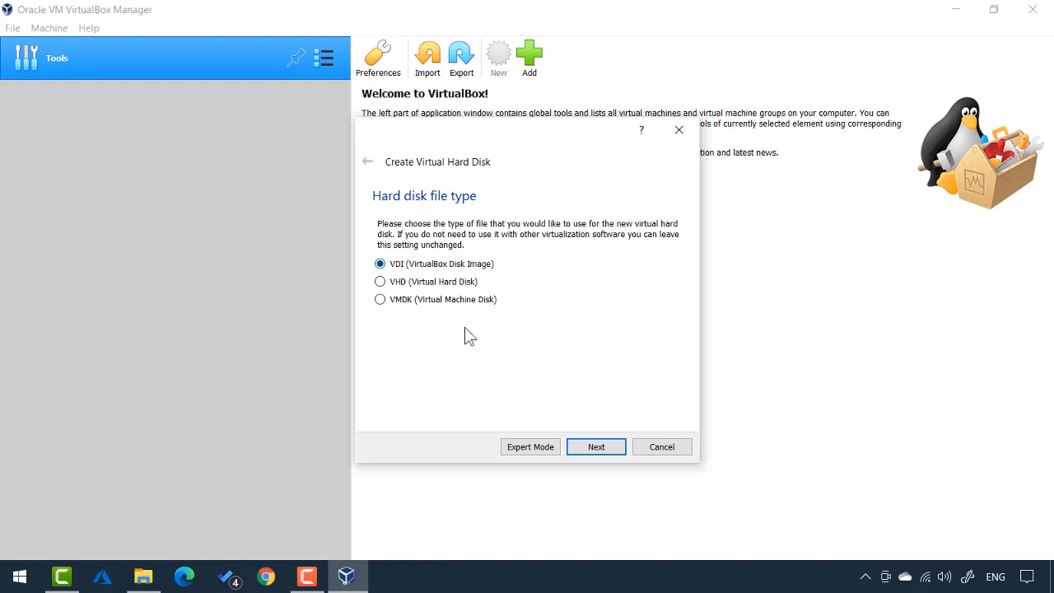
Create a dynamically allocated 50.00 GB VDI disk, RTS-DC1.vdi, to finish the machine
click(598, 450)
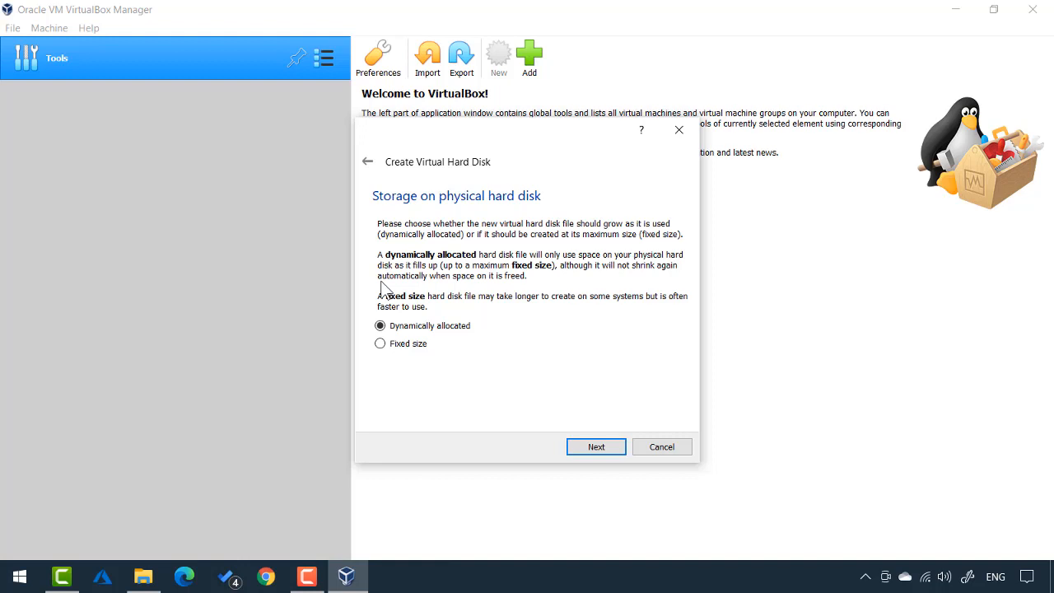
click(401, 347)
click(381, 327)
click(596, 449)
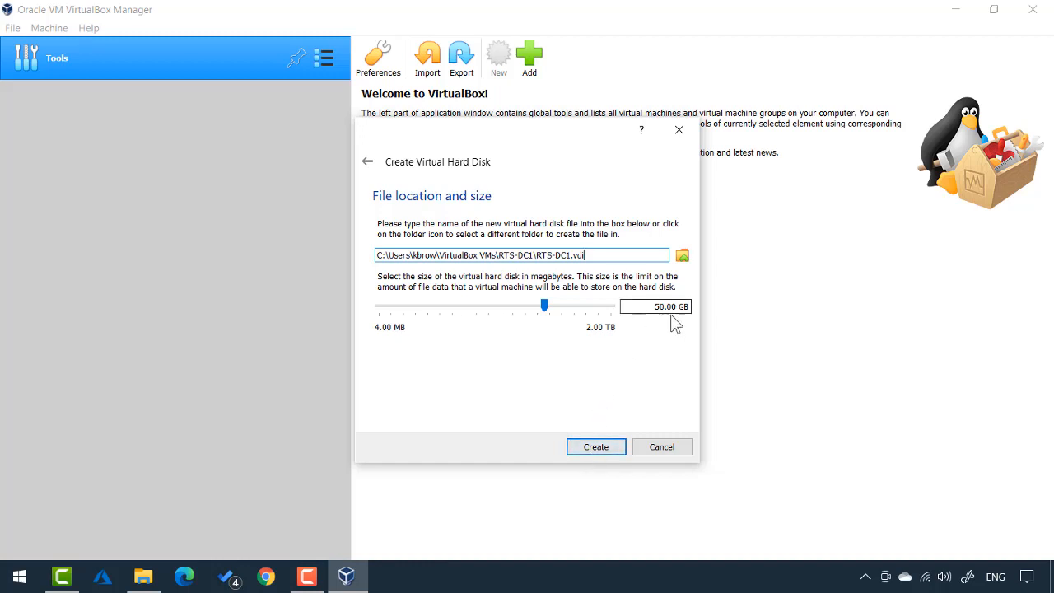
click(597, 447)
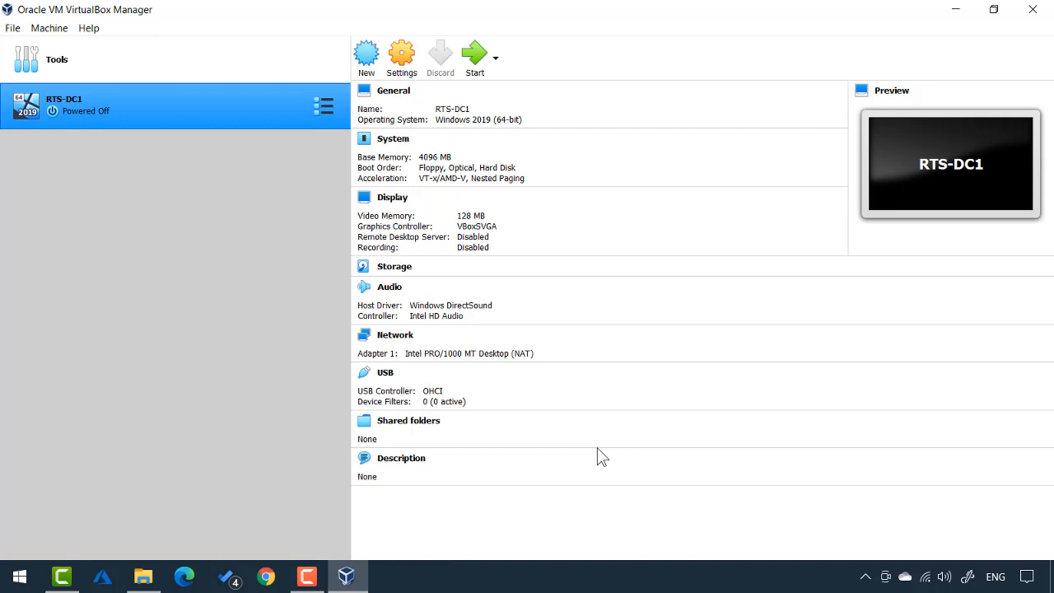
In Storage settings, load the 17763 Windows Server ISO into the empty optical drive and save
click(394, 269)
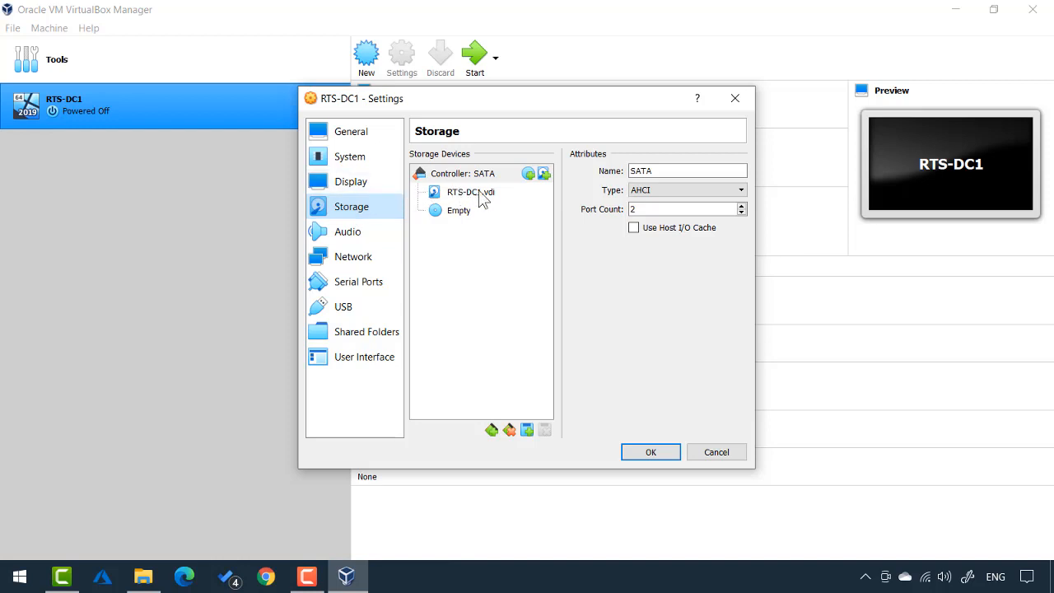
click(449, 221)
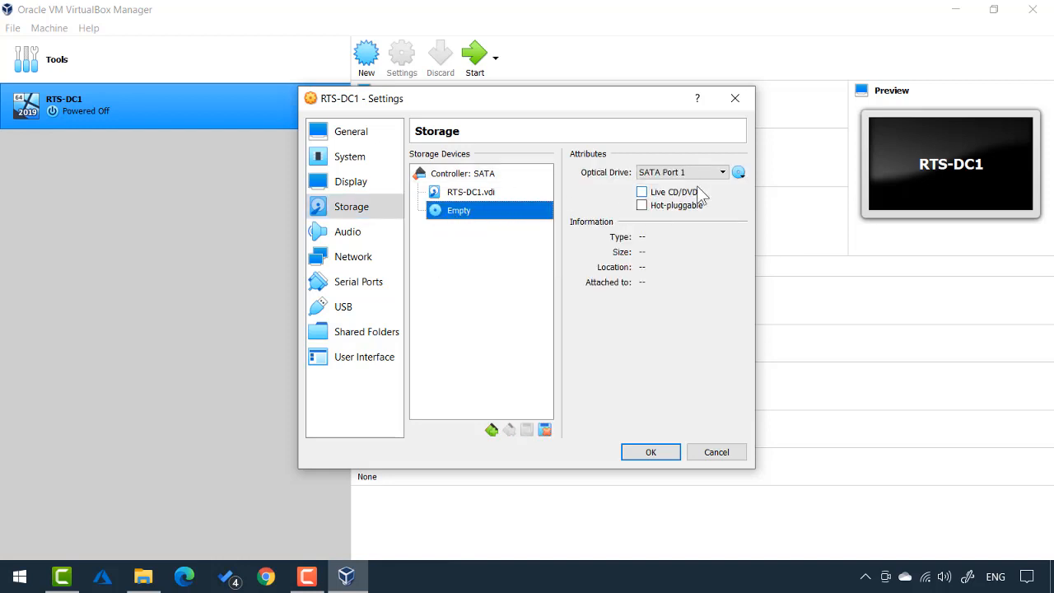
click(738, 173)
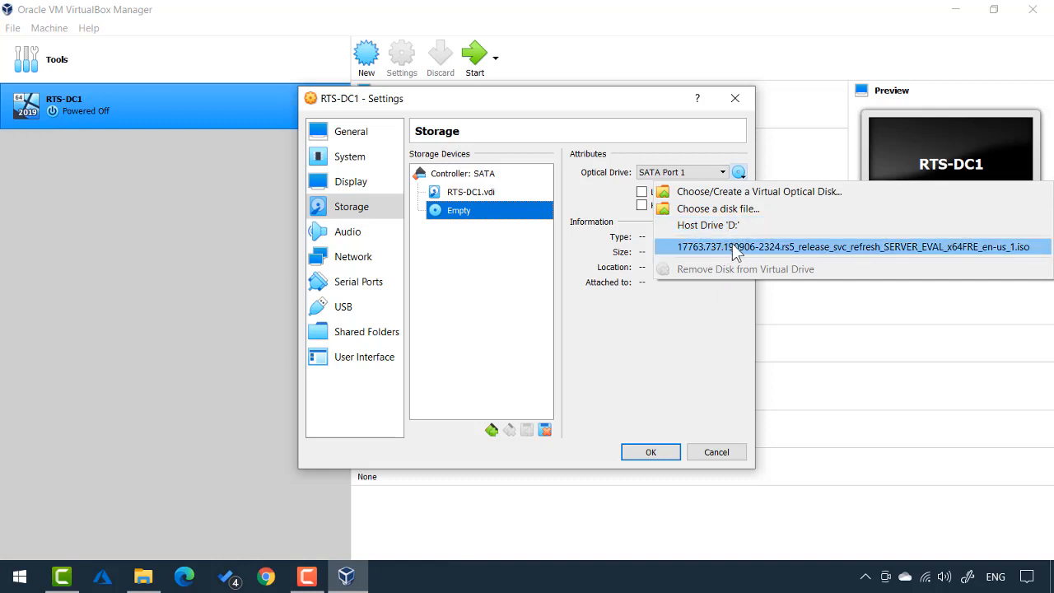
click(735, 249)
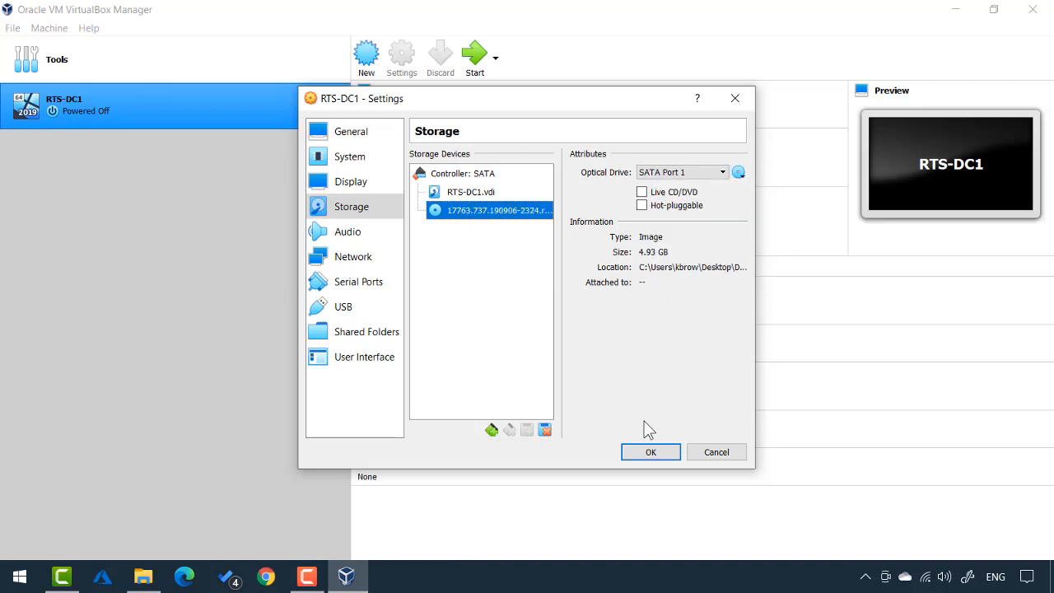
click(650, 453)
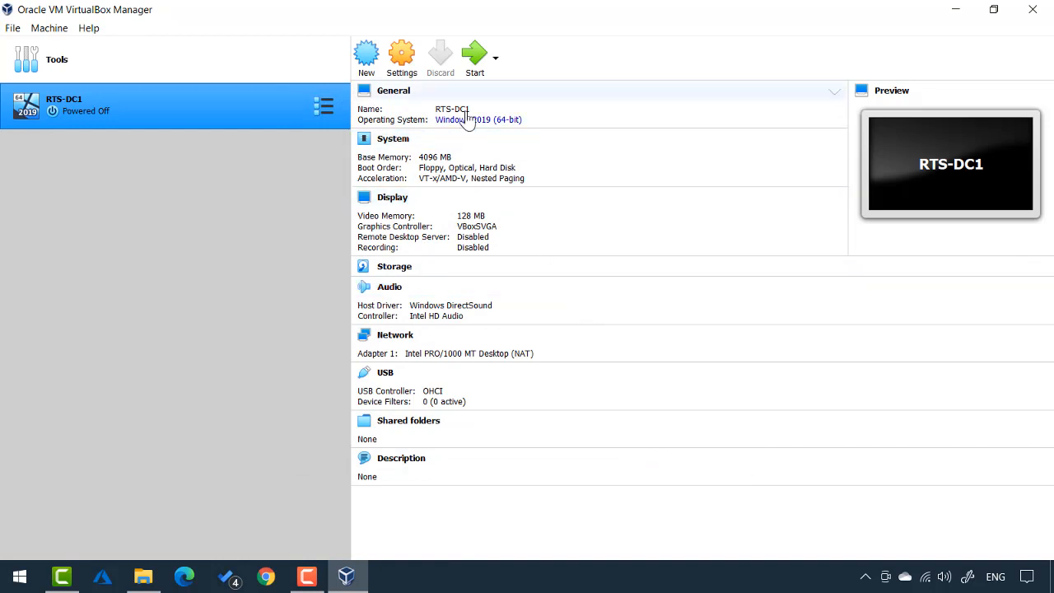
Start RTS-DC1 with the 17763 ISO selected as the start-up disk
click(466, 67)
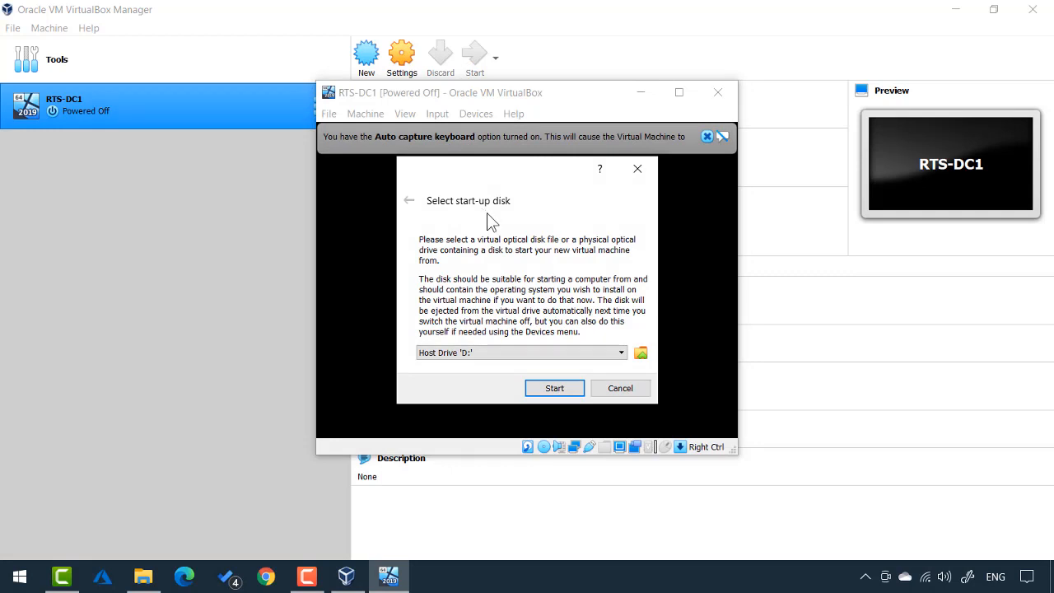
click(625, 352)
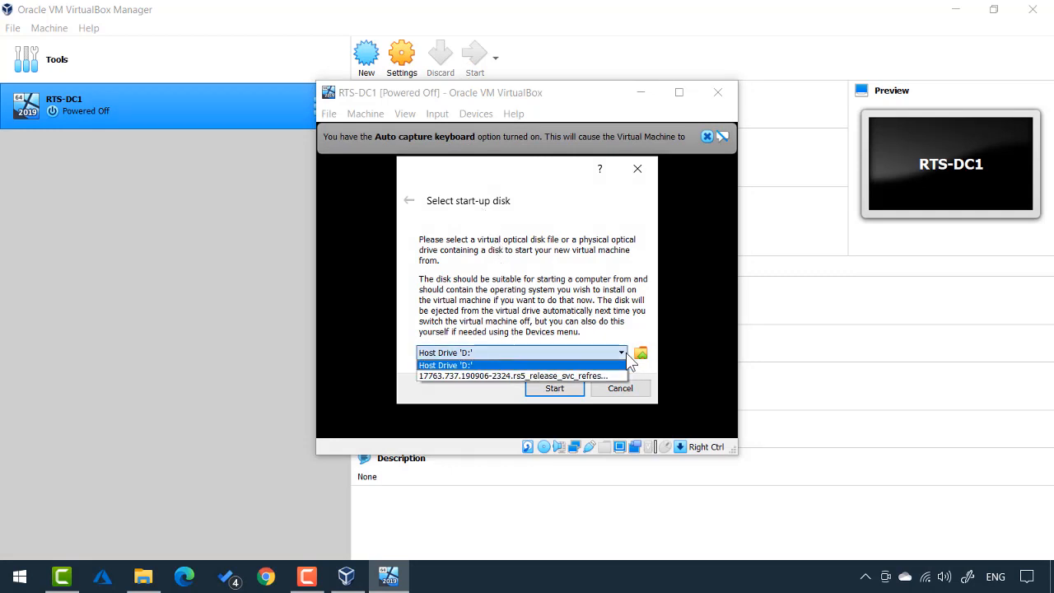
click(482, 376)
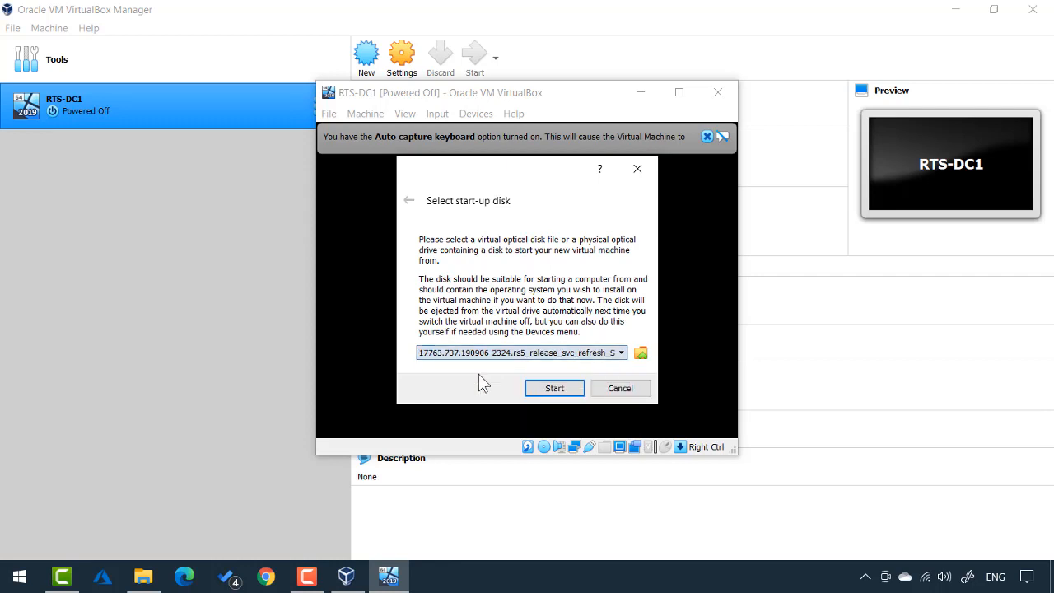
click(550, 389)
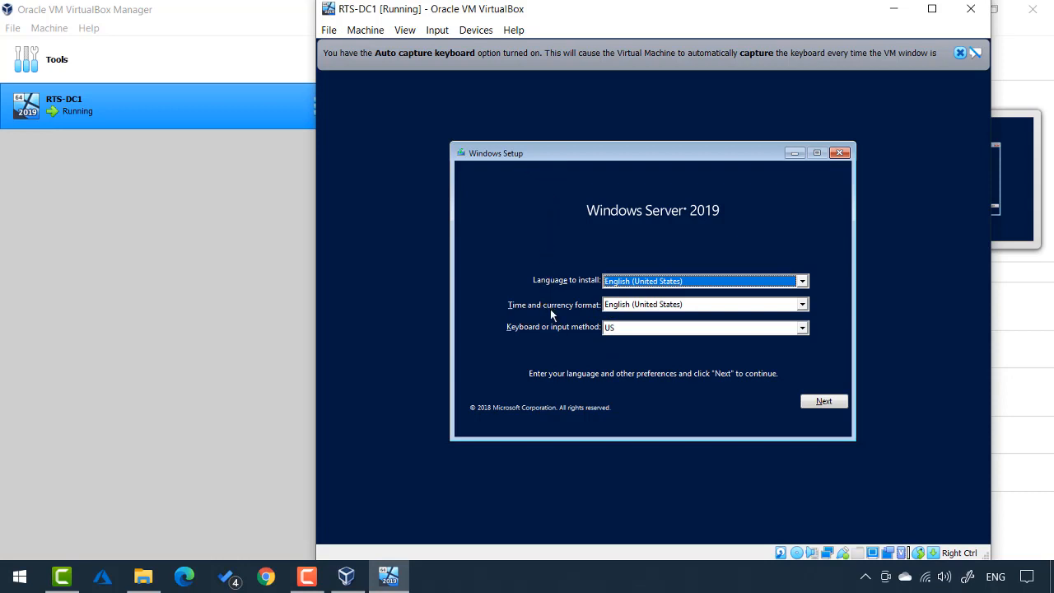
Keep English (United States) defaults, choose Datacenter Evaluation (Desktop Experience), and accept the license terms
click(824, 403)
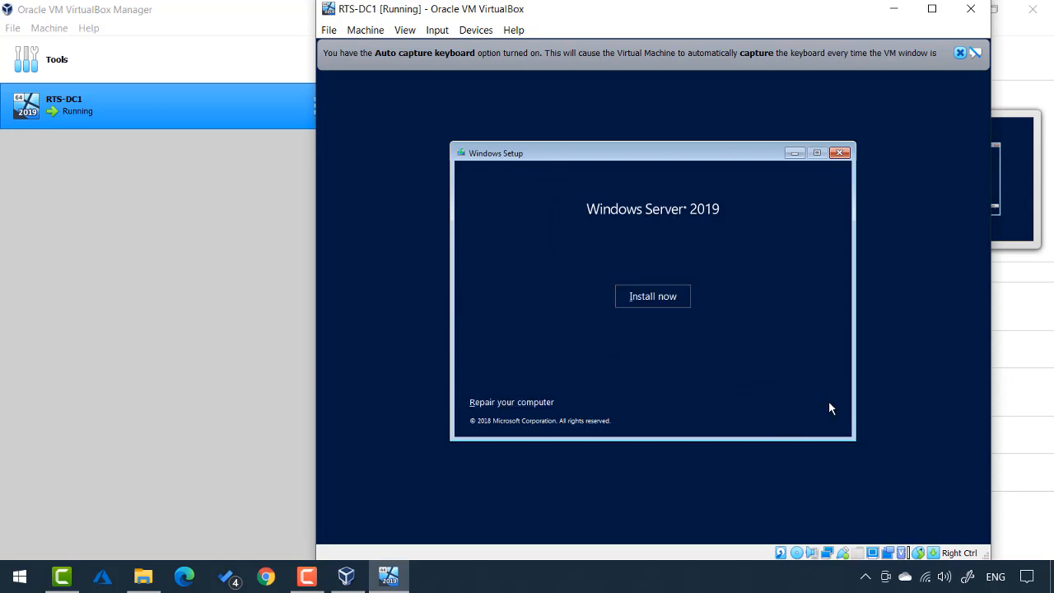
click(652, 298)
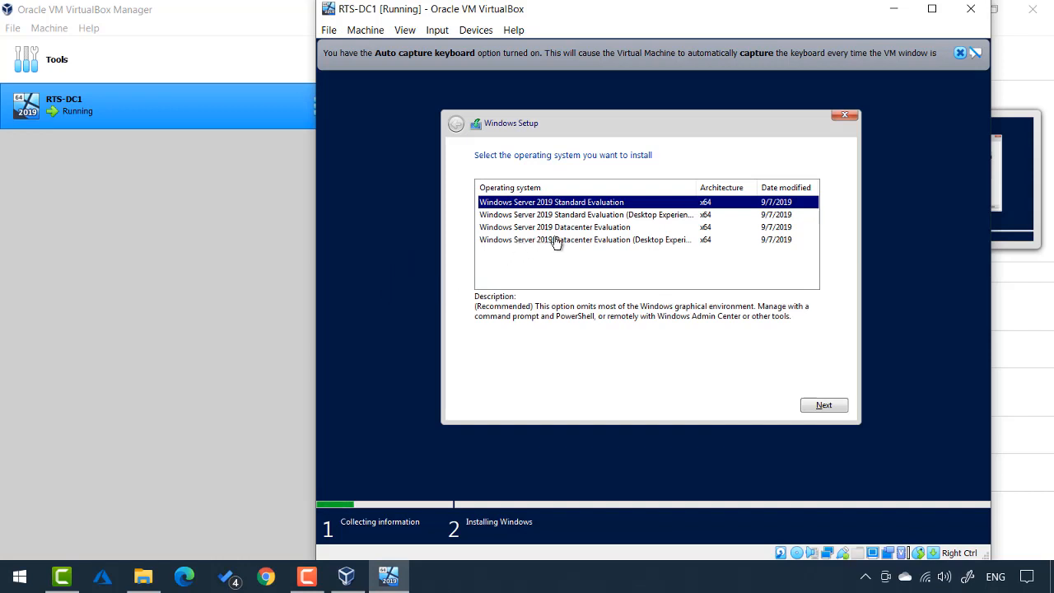
click(589, 240)
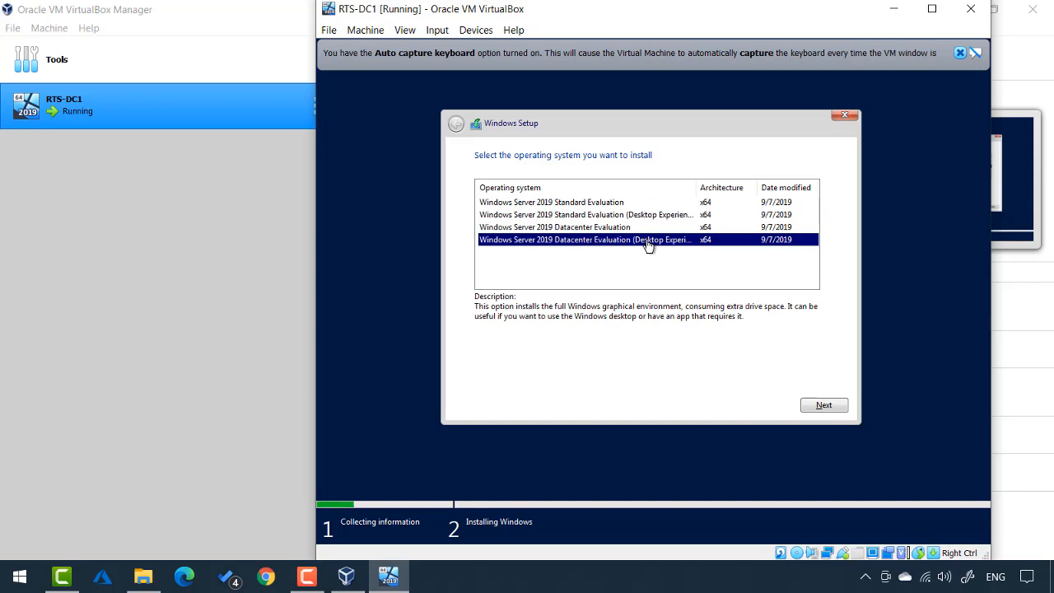
click(826, 408)
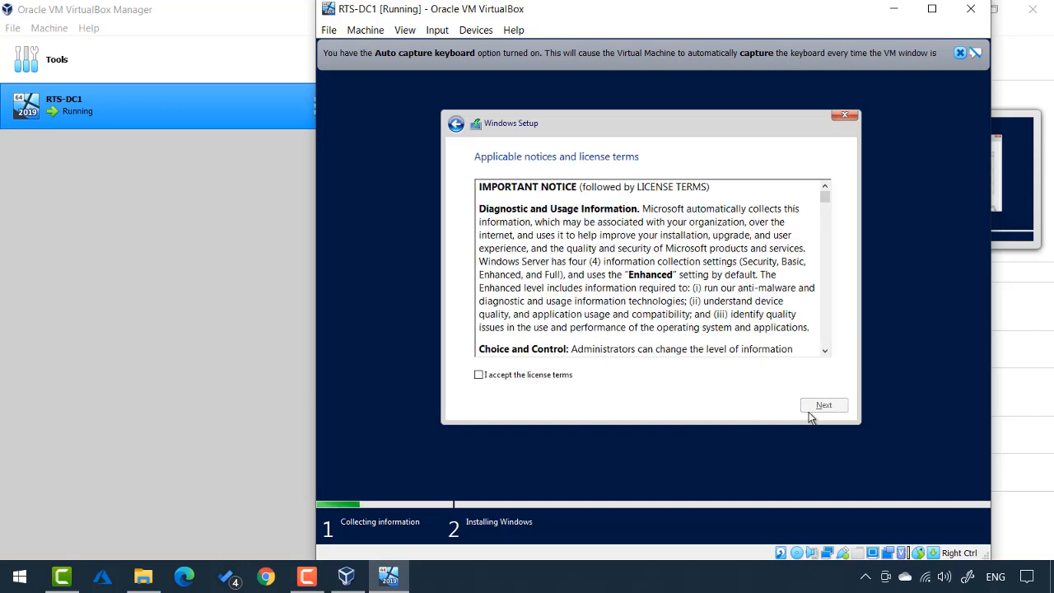
click(530, 374)
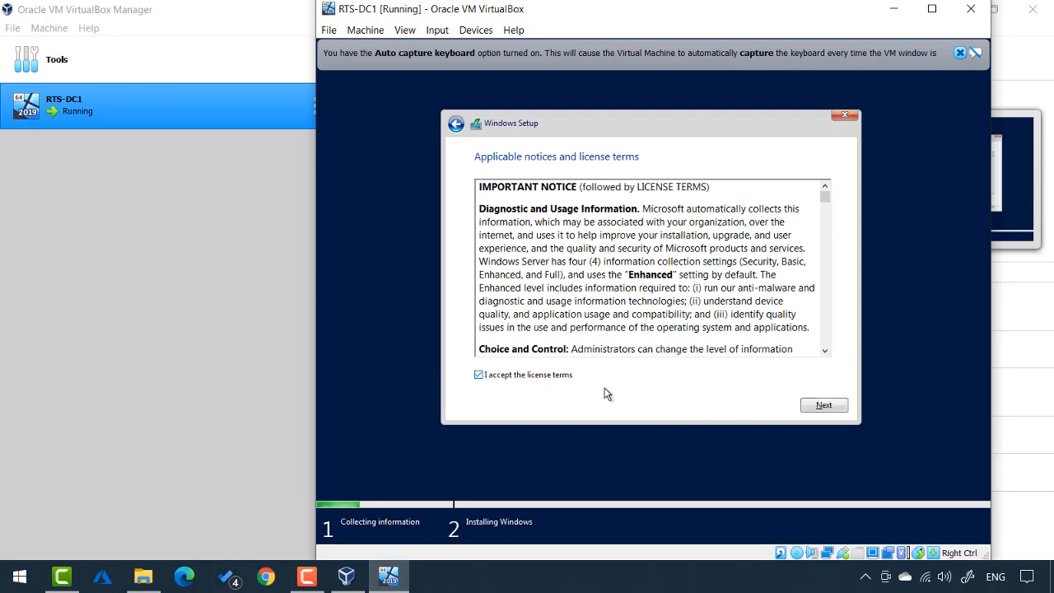
click(815, 404)
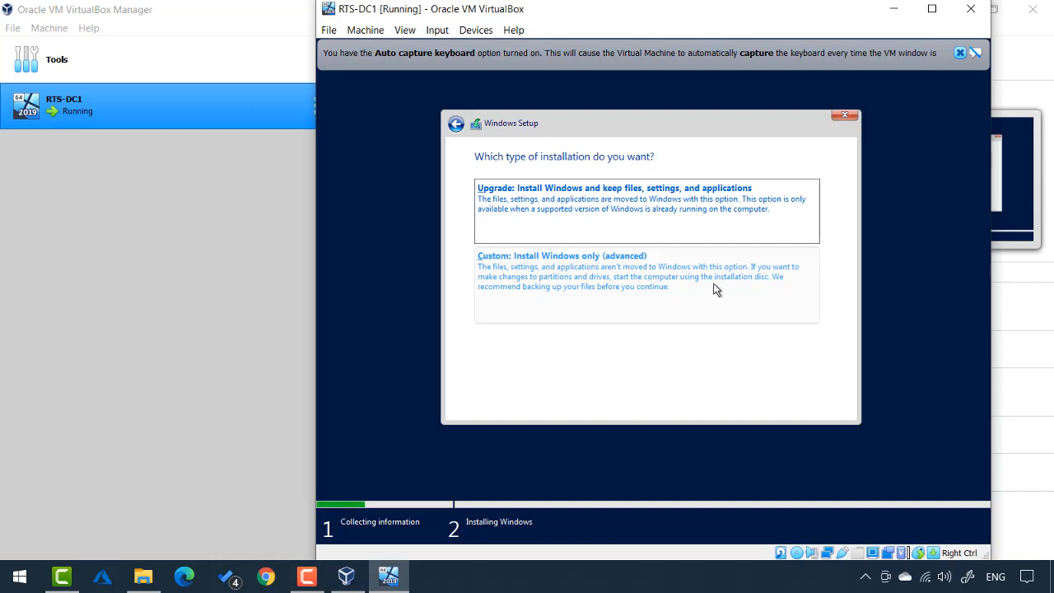
Choose a Custom install onto Drive 0's unallocated space and let Windows install
click(566, 270)
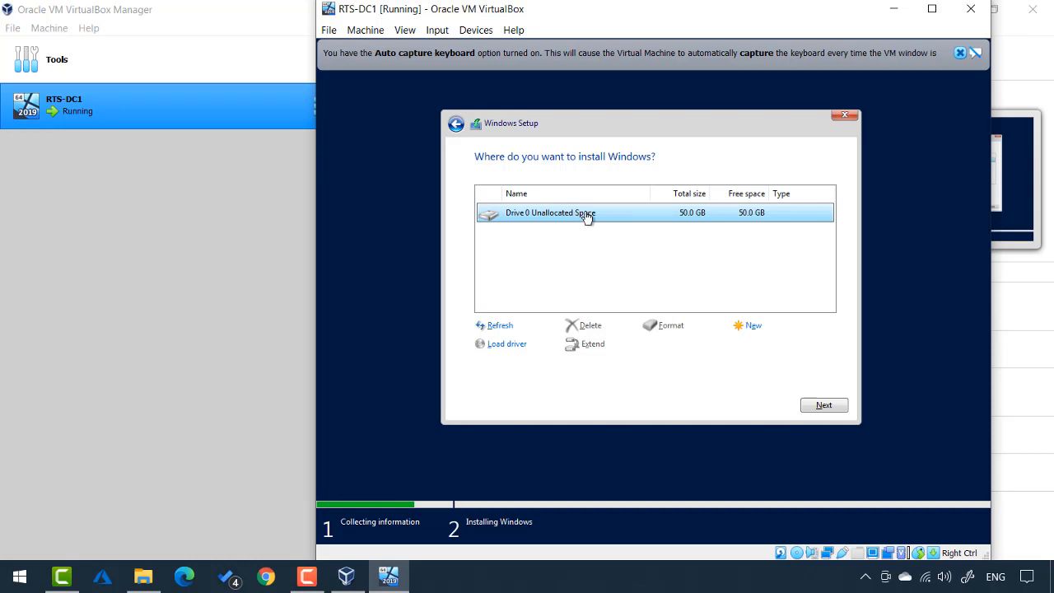
click(824, 404)
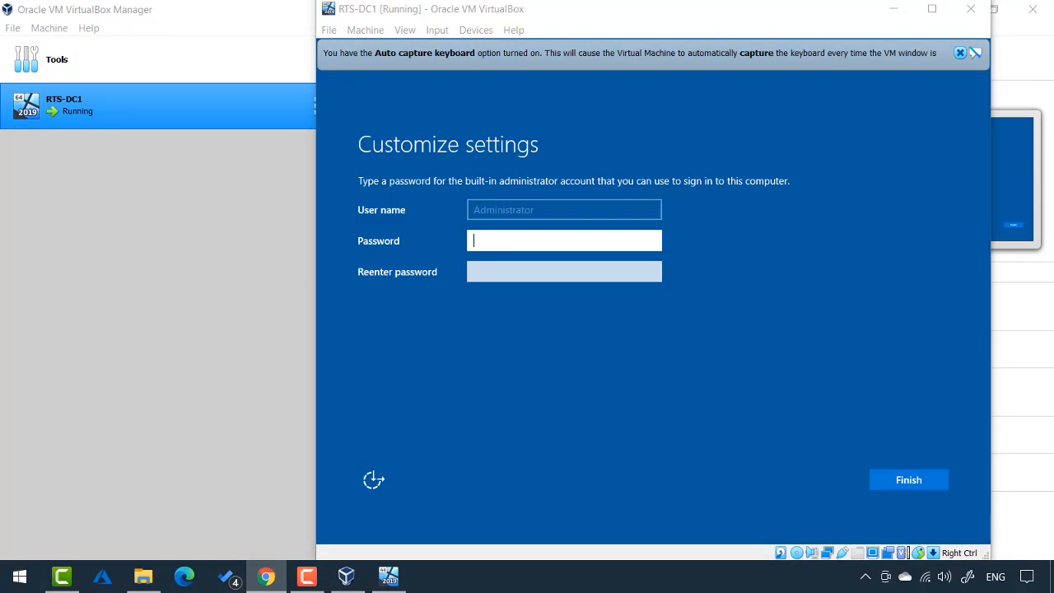
Enter and confirm the Administrator password, then finish setup
click(562, 242)
text(•••••••)
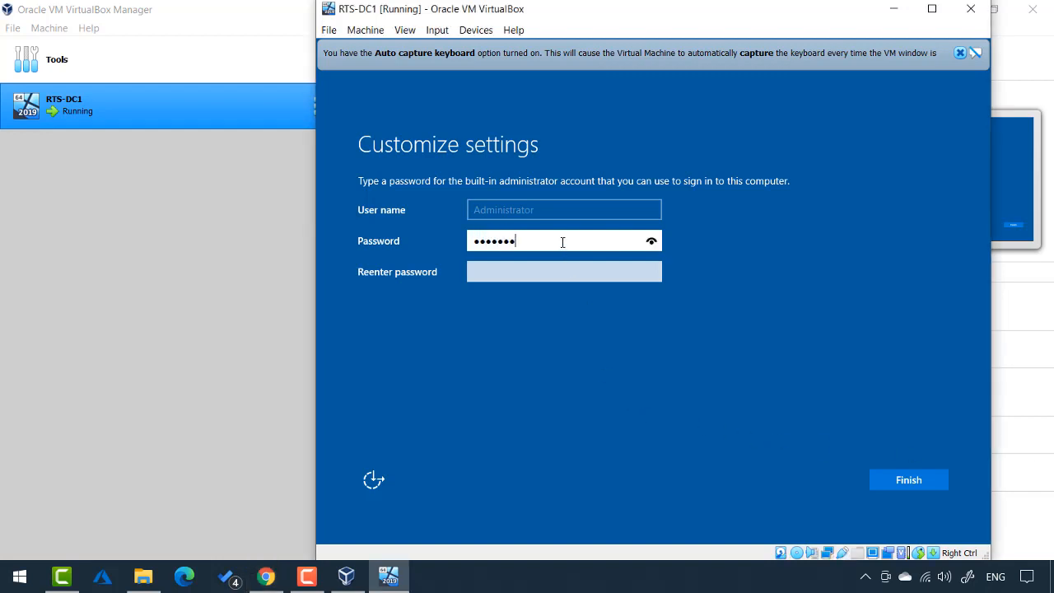
key(Tab)
text(•••••••)
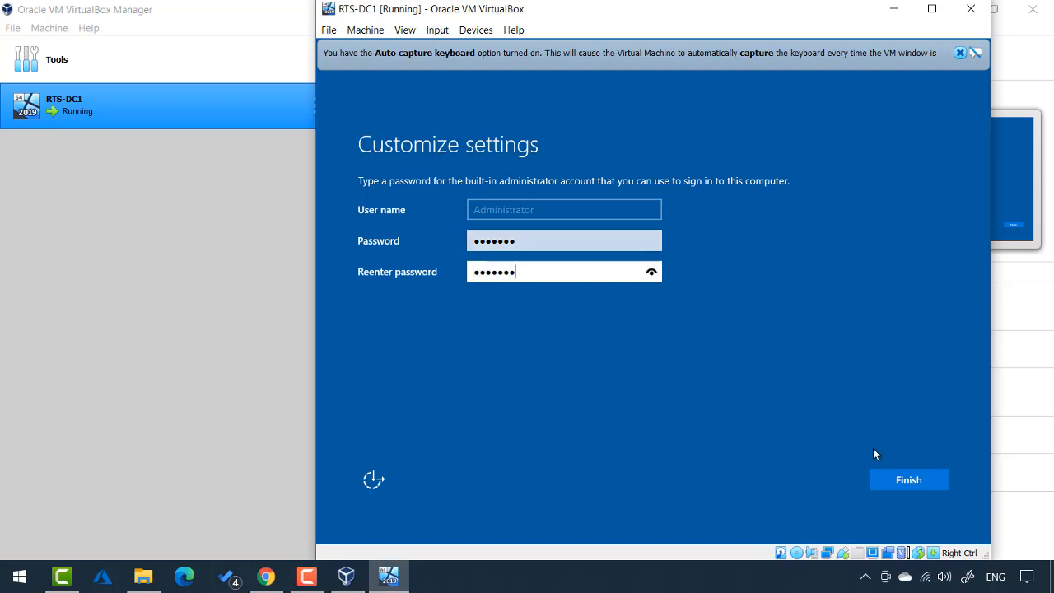
click(902, 478)
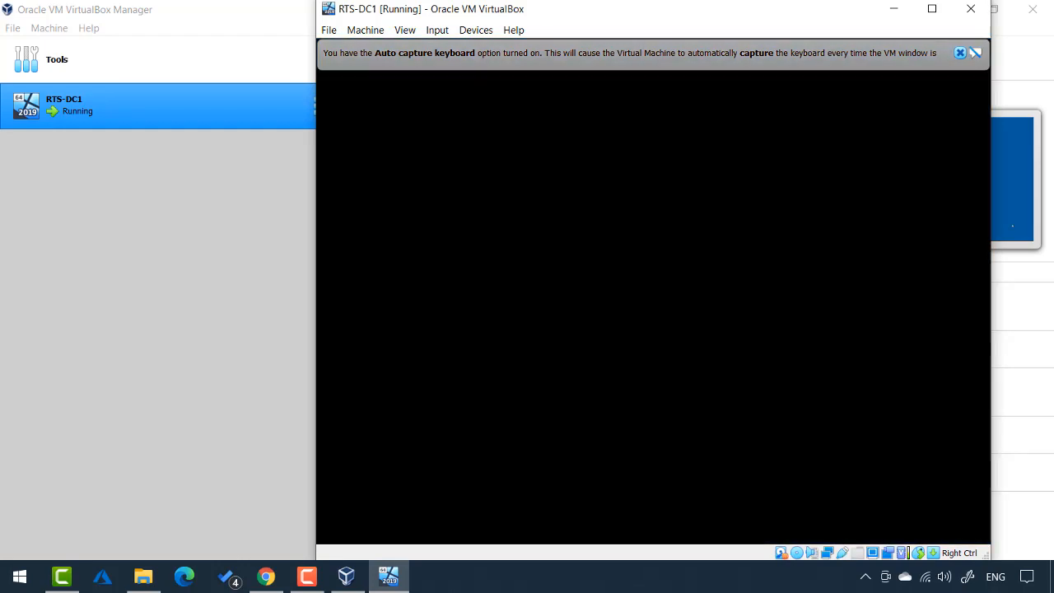